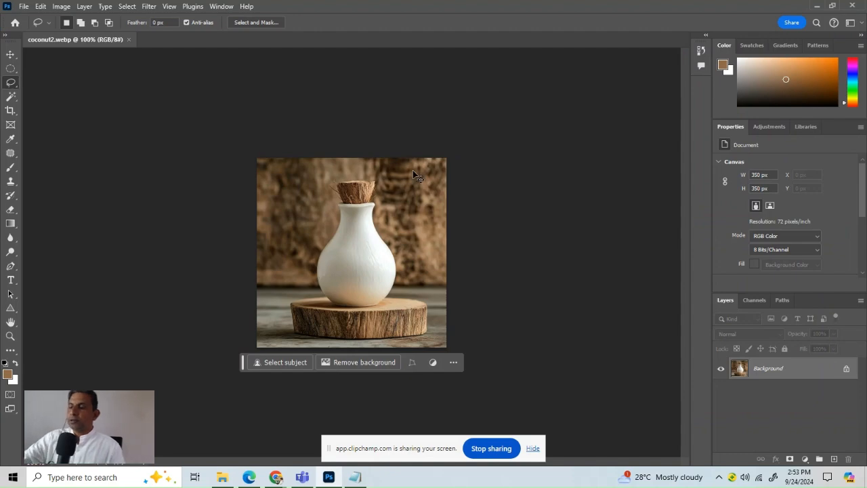
- Examine the vase photo both enlarged and at its full 100% view
key("ctrl+plus")
key("ctrl+plus")
key("ctrl+plus")
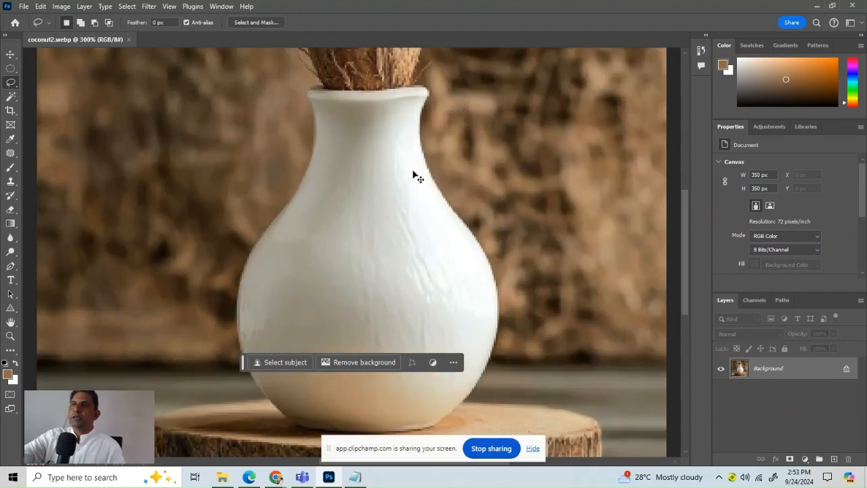
key("ctrl+minus")
key("ctrl+minus")
key("ctrl+minus")
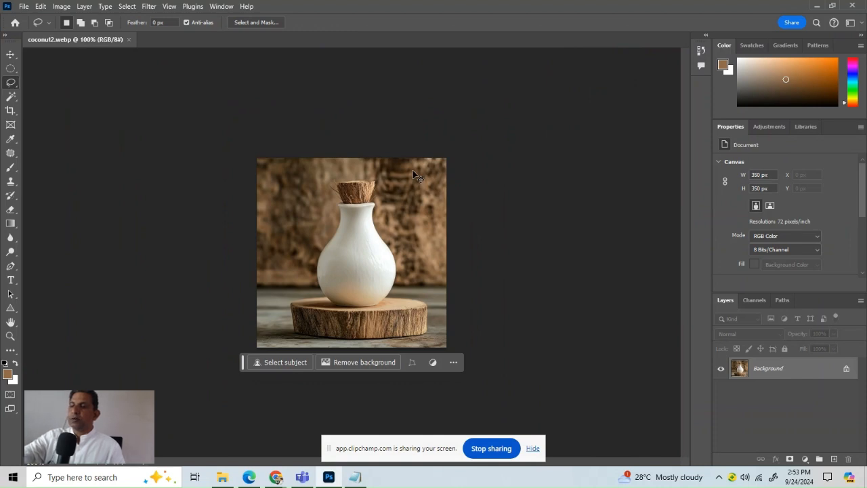
key("ctrl+plus")
key("ctrl+plus")
key("ctrl+plus")
key("ctrl+minus")
key("ctrl+minus")
key("ctrl+minus")
key("ctrl+plus")
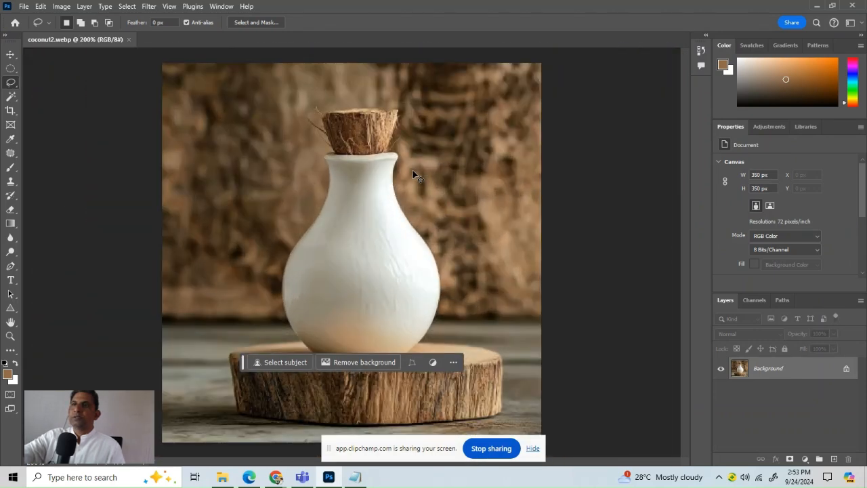
key("ctrl+plus")
key("ctrl+minus")
key("ctrl+minus")
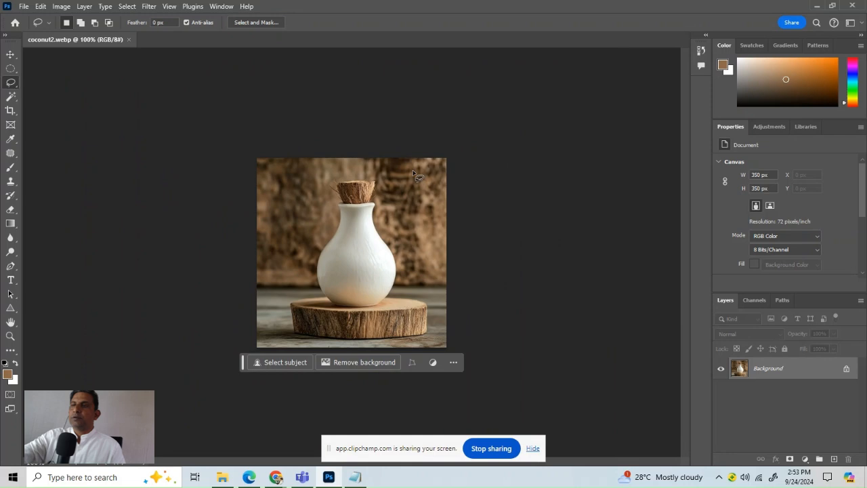
- Lasso the photo's upper-left corner and fill it with Generative Fill using the prompt "add one coconut leaf"
right_click(11, 90)
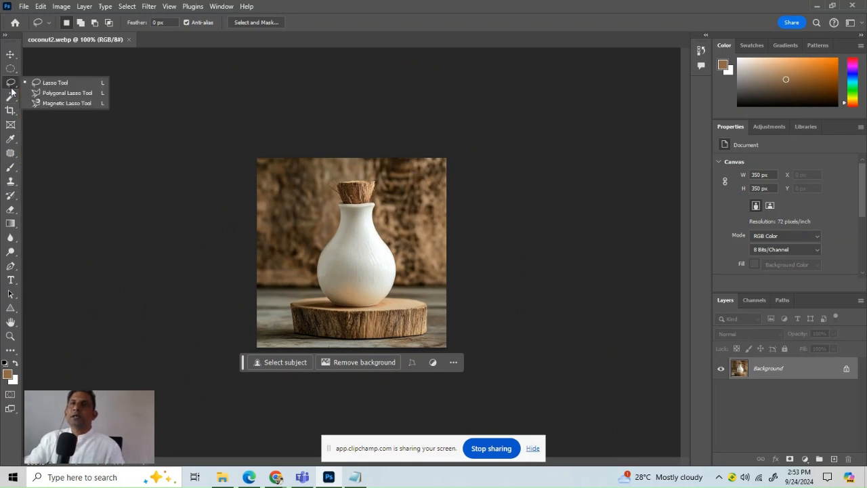
left_click(46, 85)
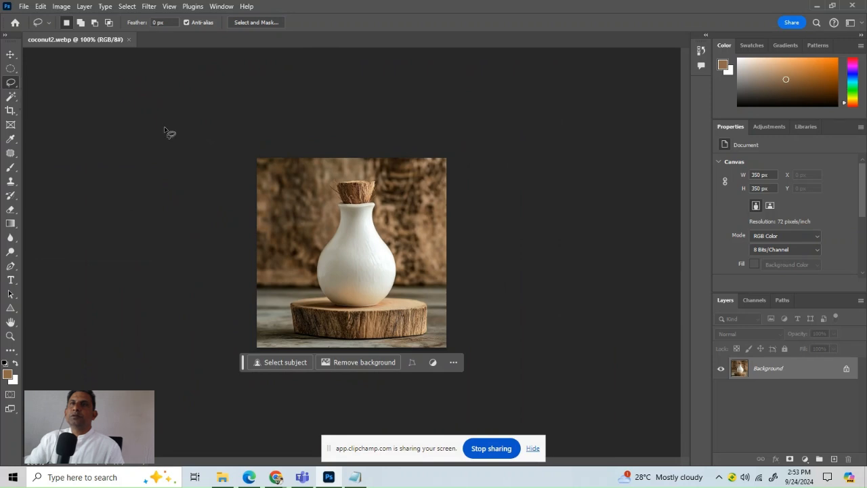
mouse_move(307, 161)
left_mouse_down()
mouse_move(285, 201)
mouse_move(262, 212)
mouse_move(257, 190)
mouse_move(286, 159)
mouse_move(307, 163)
left_mouse_up()
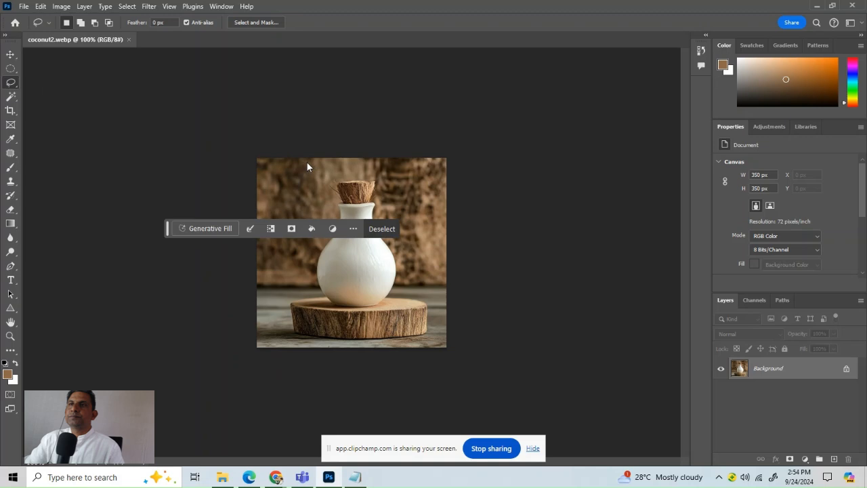
left_click(217, 228)
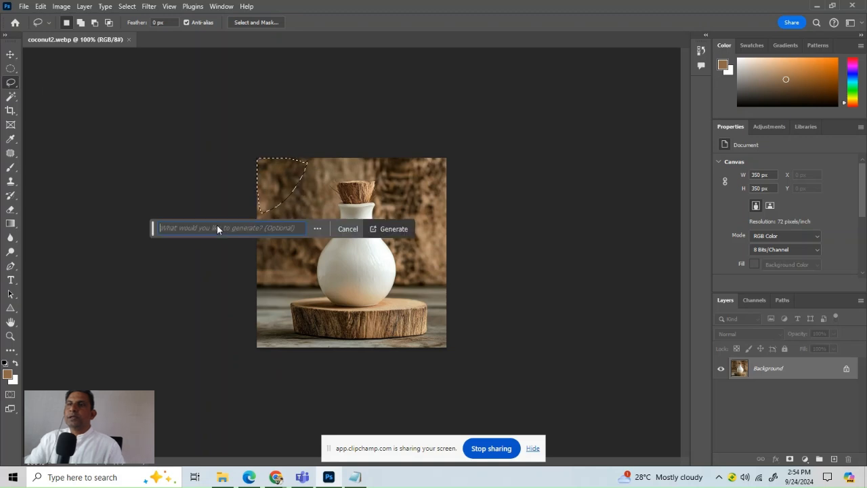
type("add o")
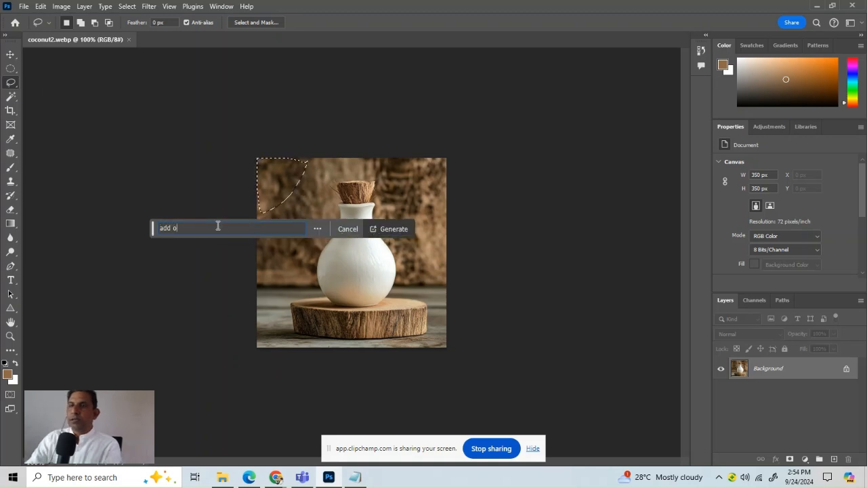
type("ne cooco")
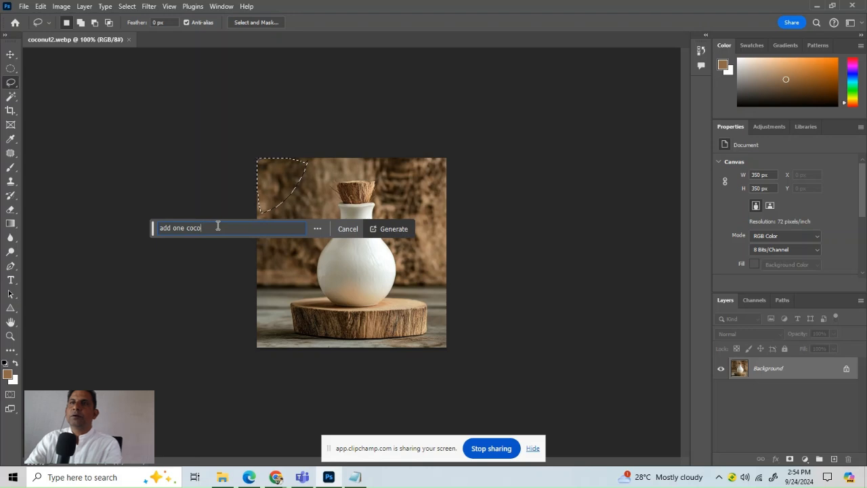
type("nut leaf")
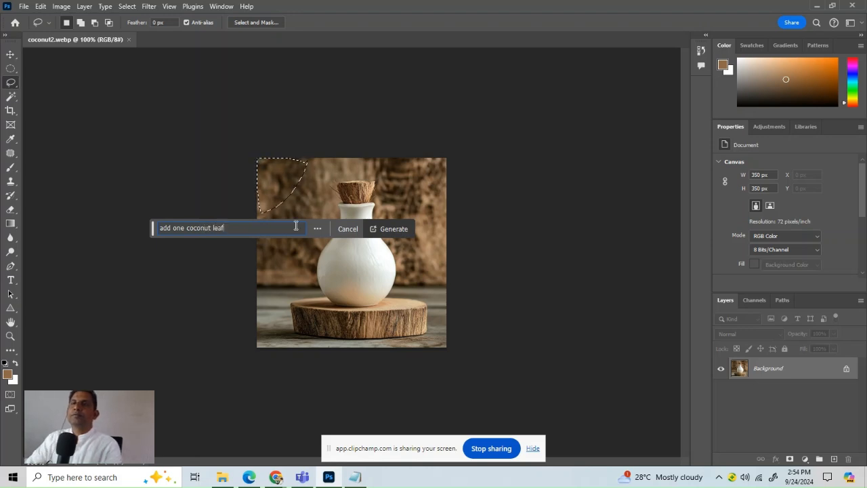
key("Return")
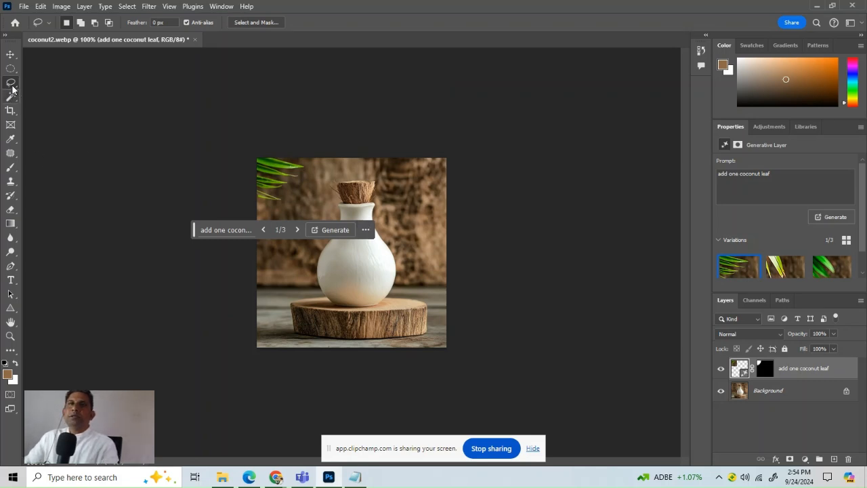
- Lasso an area along the photo's upper-right edge, generate "coconut pieces" there with Generative Fill, and choose the third variation
mouse_move(410, 177)
left_mouse_down()
mouse_move(401, 236)
mouse_move(494, 266)
mouse_move(500, 174)
mouse_move(428, 163)
mouse_move(412, 179)
left_mouse_up()
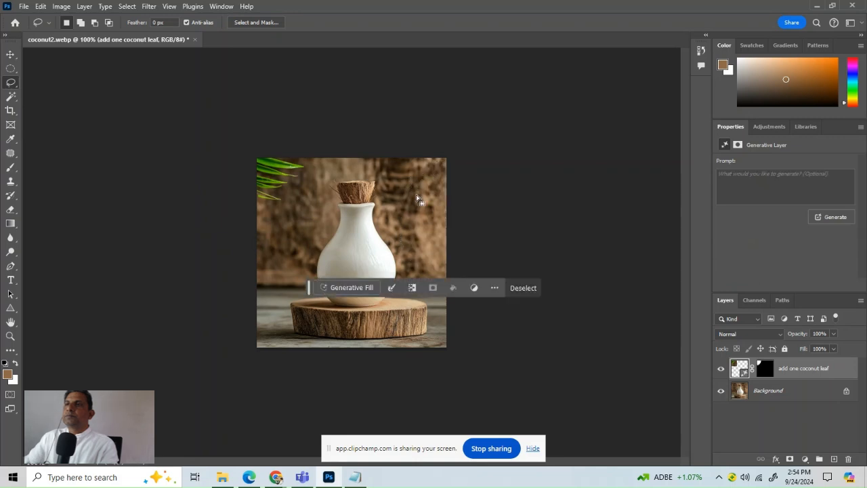
left_click(369, 287)
type("coconu")
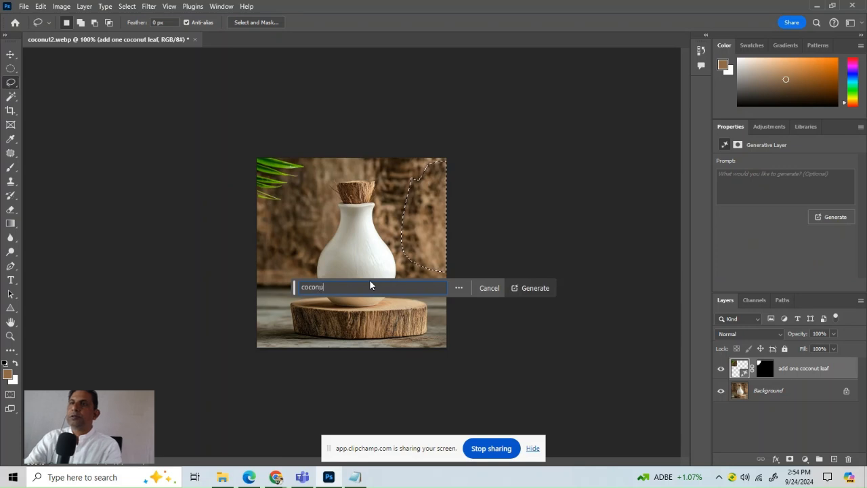
type("t pieces")
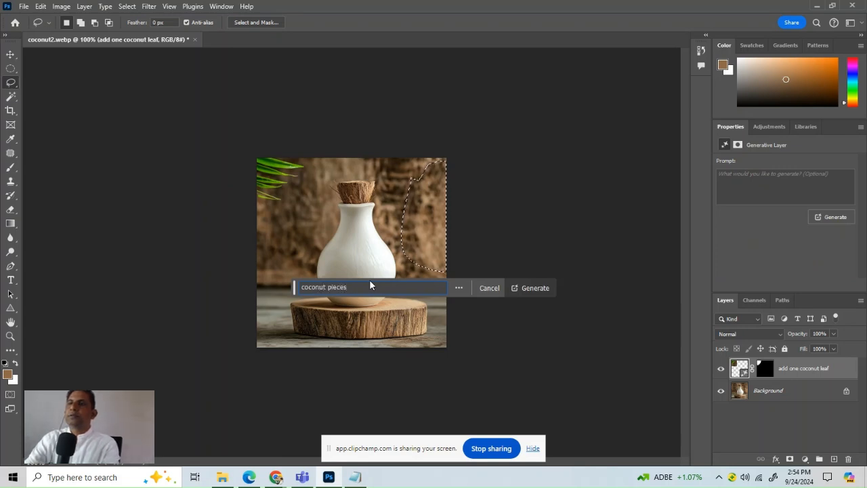
key("Return")
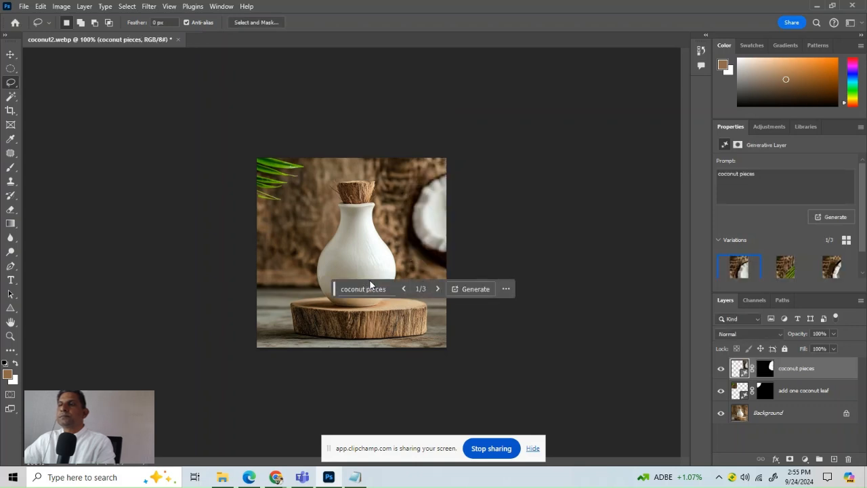
left_click(438, 289)
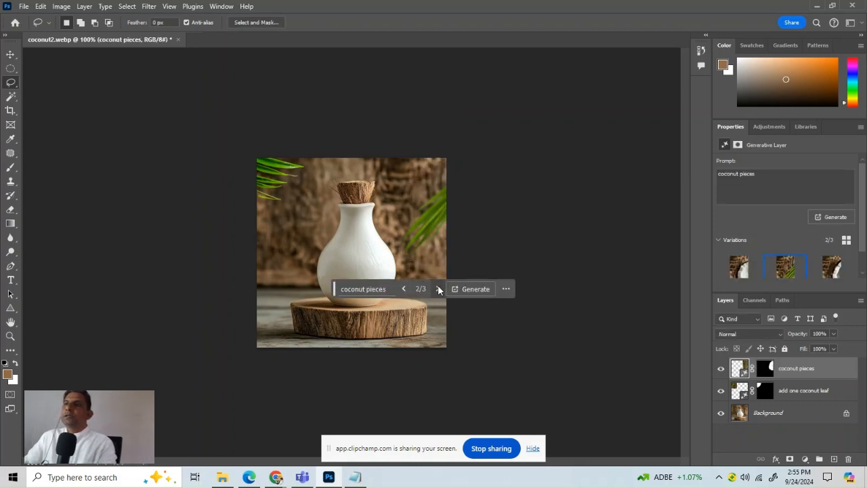
left_click(438, 288)
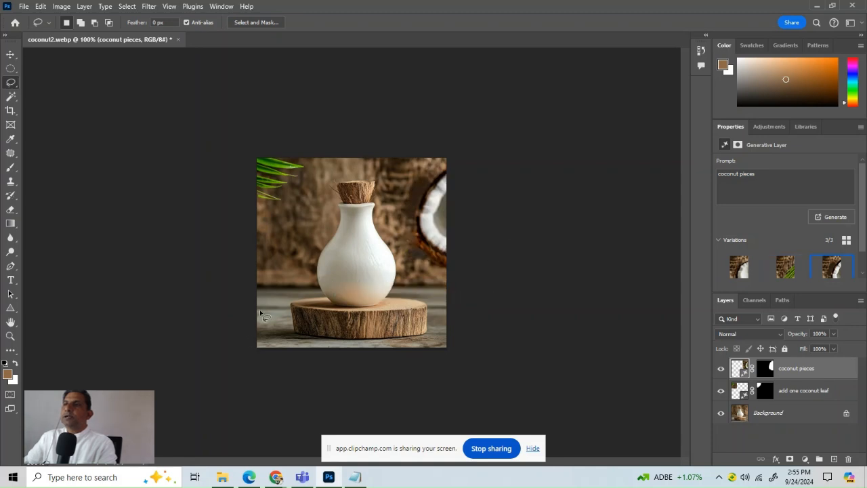
- Lasso the photo's lower-left corner, including part of the wooden stand, and generate "coconut chips" there with Generative Fill
mouse_move(256, 272)
left_mouse_down()
mouse_move(333, 314)
mouse_move(343, 340)
mouse_move(305, 370)
mouse_move(254, 372)
mouse_move(216, 326)
left_mouse_up()
left_click(237, 366)
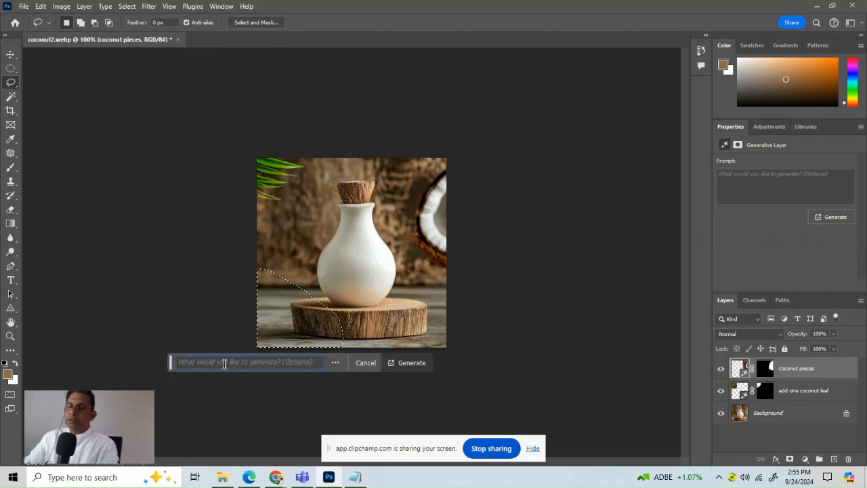
type("o")
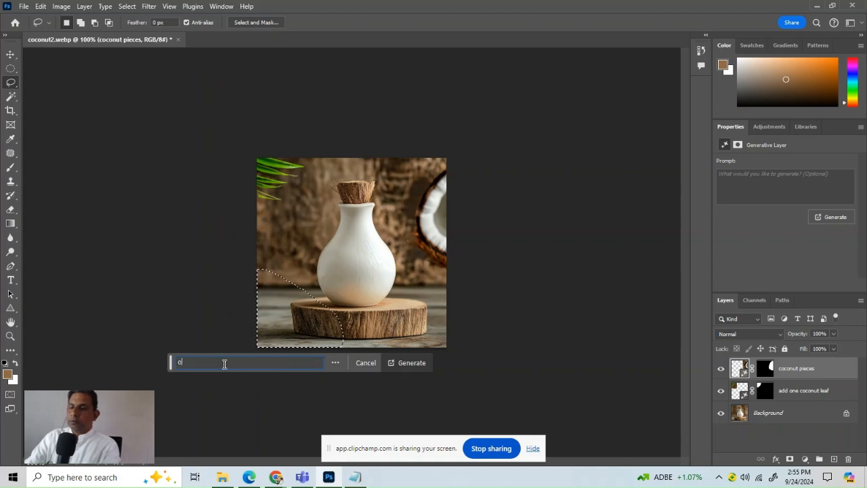
key("BackSpace")
type("coconut chips")
key("Return")
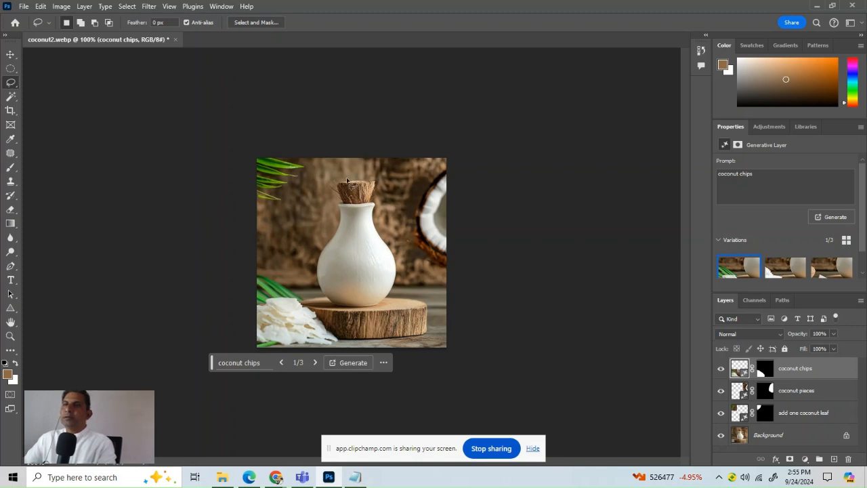
- Compare the generated variations of the coconut chips layer and choose the third one
left_click(315, 363)
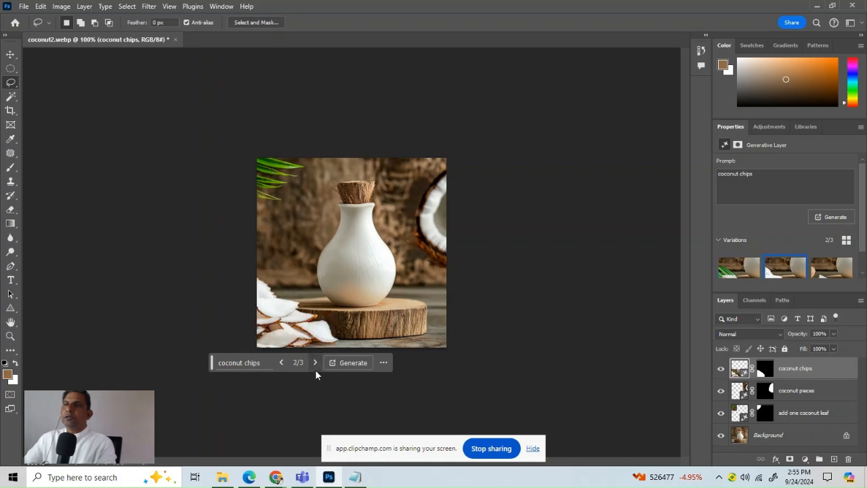
left_click(314, 366)
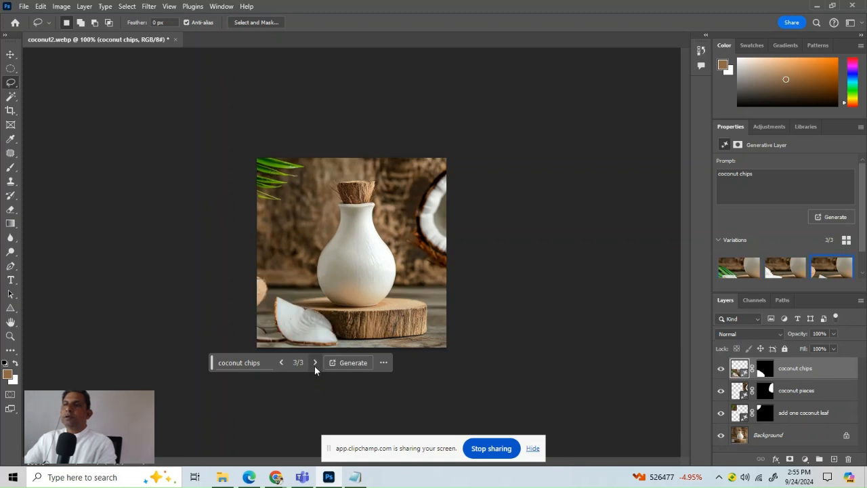
left_click(282, 363)
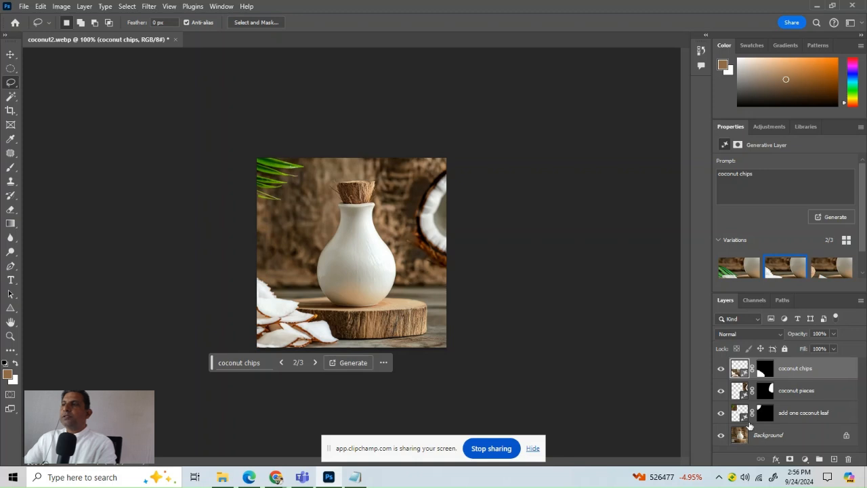
left_click(794, 414)
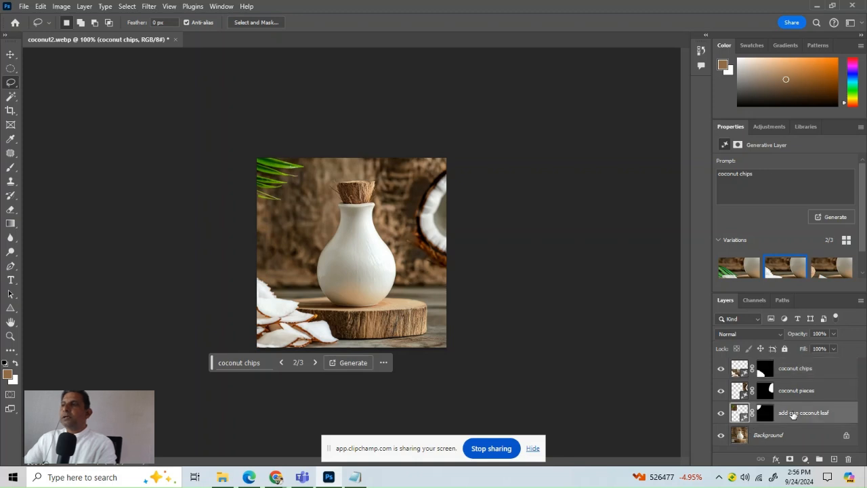
left_click(799, 395)
left_click(806, 366)
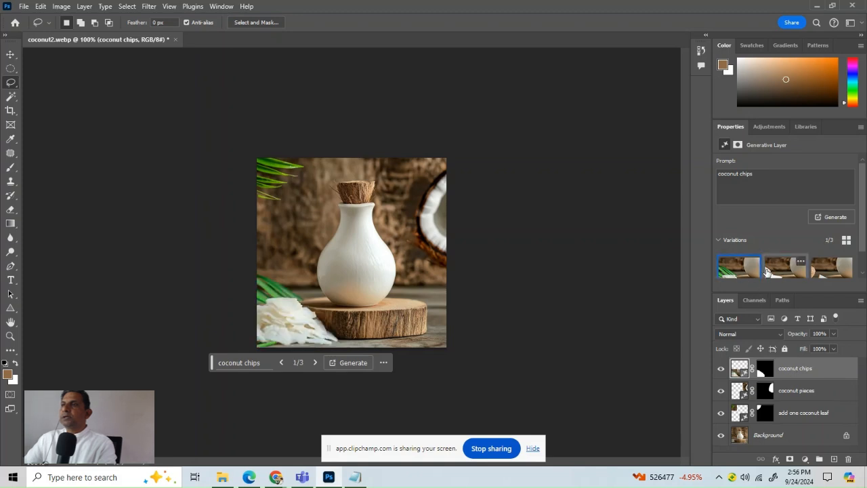
- Review the coconut pieces layer's variations and return to the third one
left_click(802, 390)
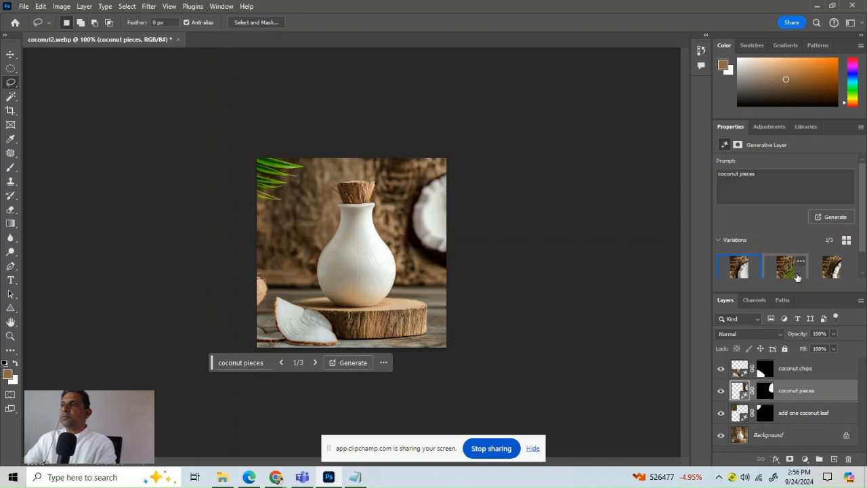
left_click(787, 272)
left_click(840, 271)
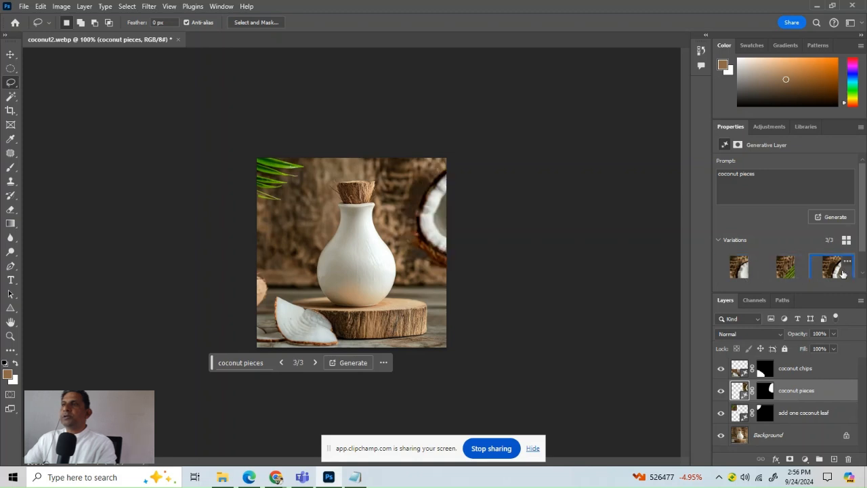
- Compare all three variations of the coconut leaf layer and return to the first one
left_click(812, 415)
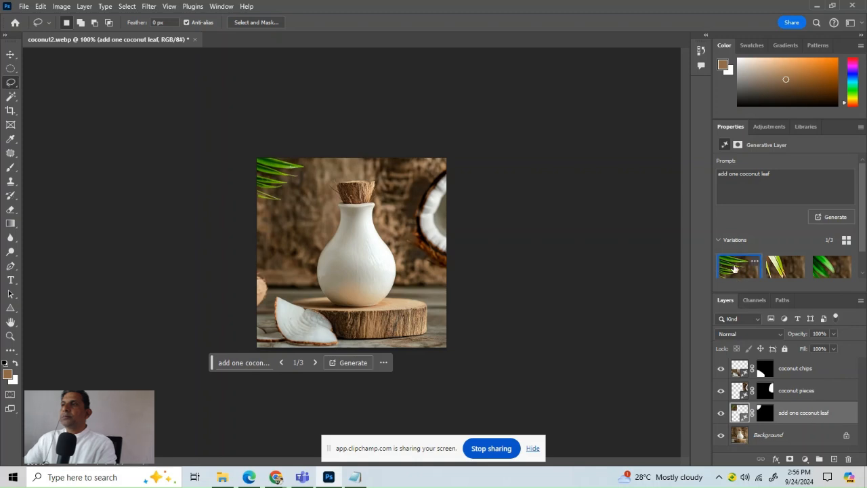
left_click(782, 271)
left_click(830, 270)
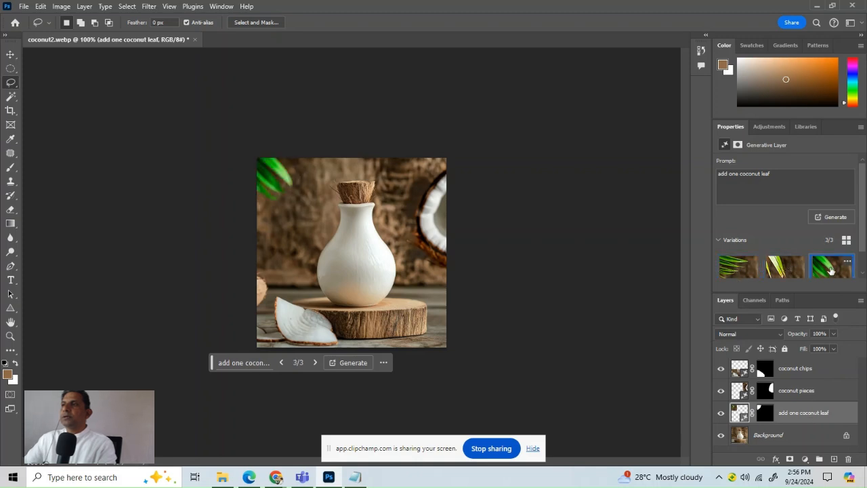
left_click(785, 271)
left_click(738, 270)
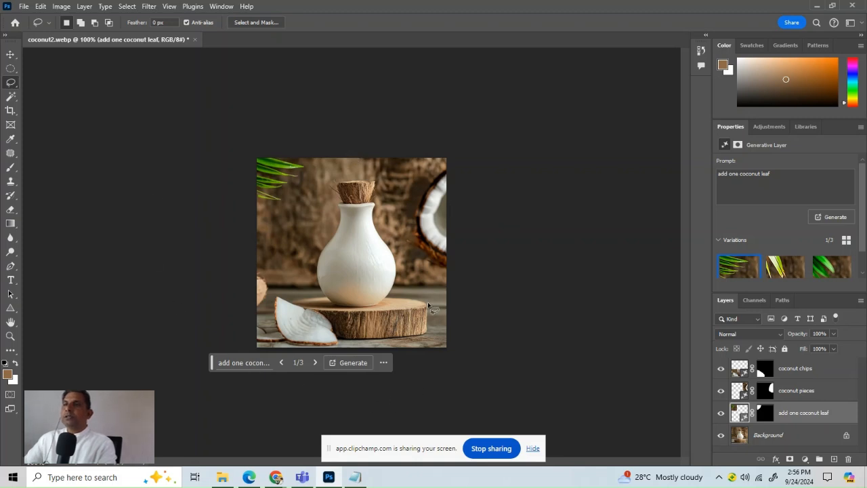
- Quick-export the finished image as a PNG named coconut2 in the Downloads folder
left_click(23, 7)
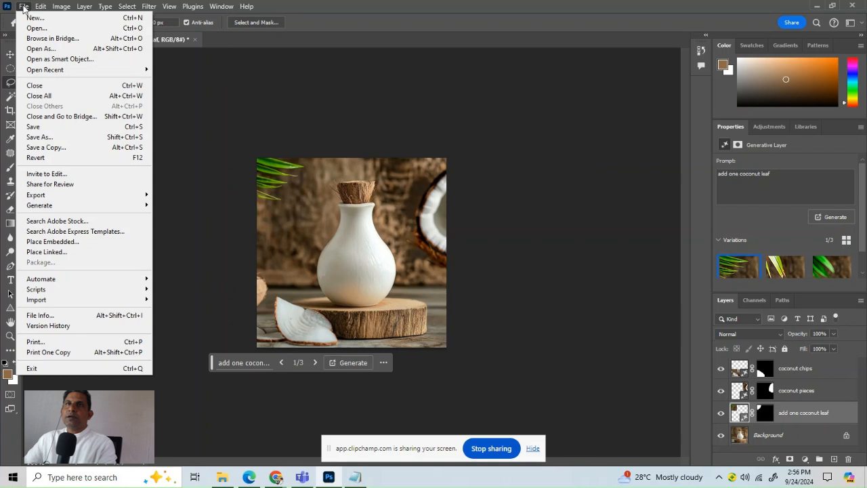
mouse_move(48, 198)
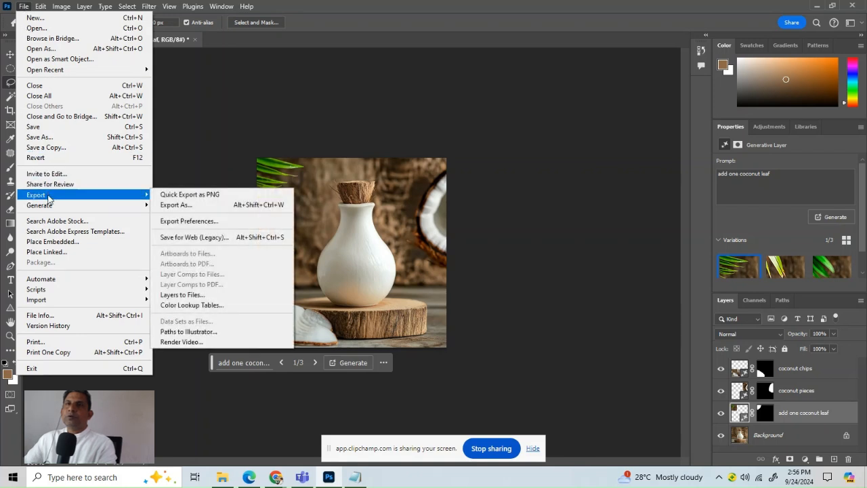
left_click(197, 194)
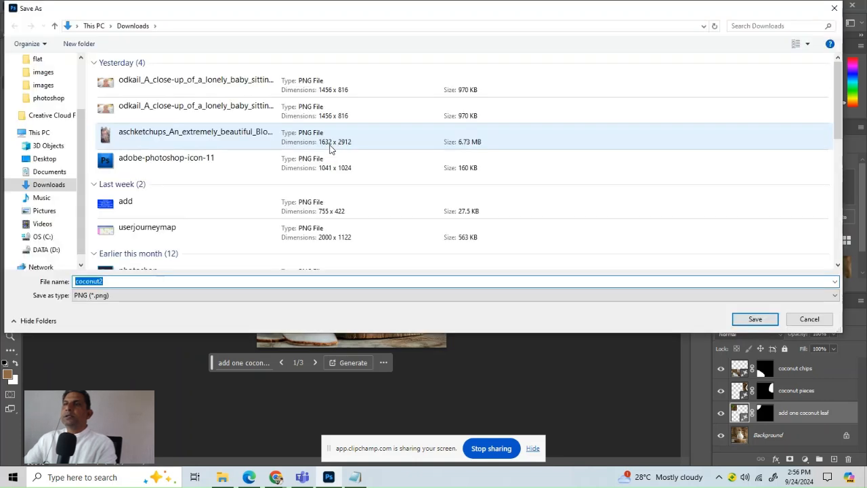
left_click(756, 320)
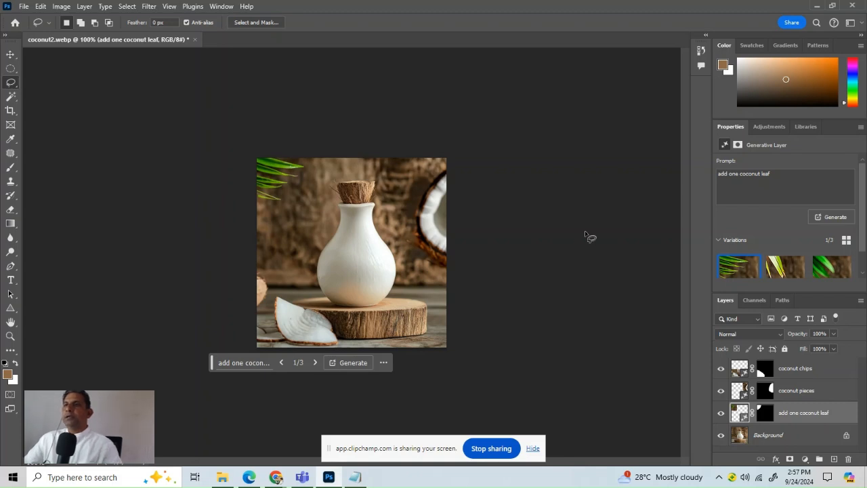
left_click_drag(12, 83, 43, 85)
left_click(42, 84)
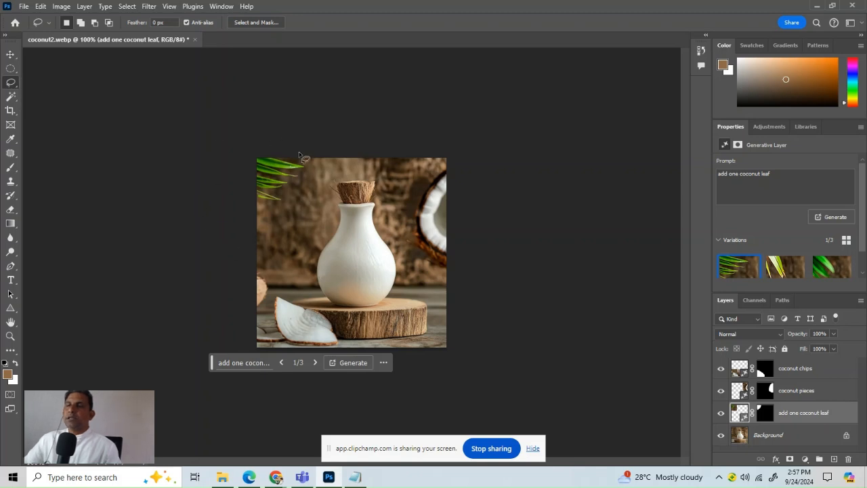